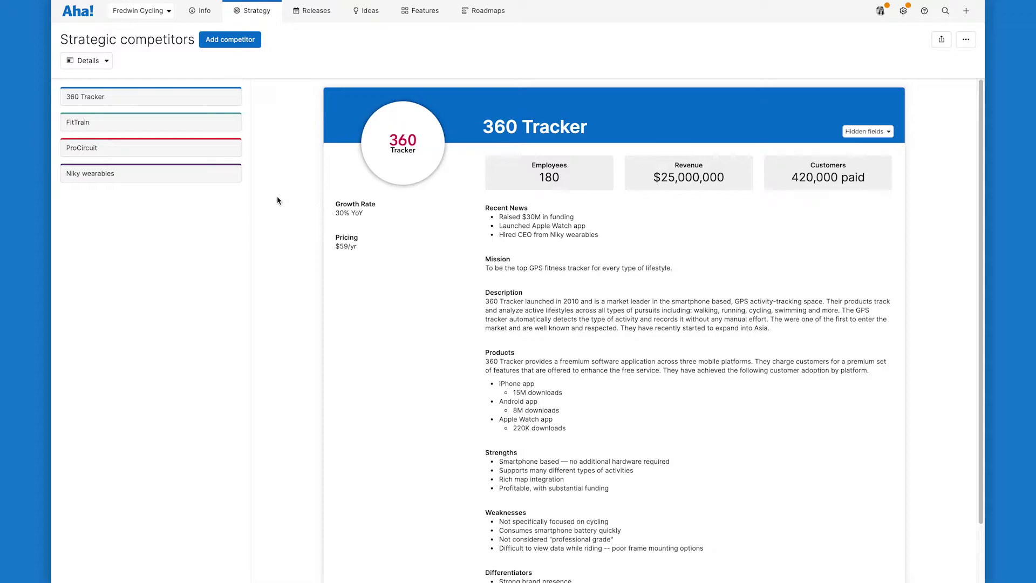
Go to Strategy > Competitors and move the FitTrain card below Niky wearables.
mouse_move(254, 14)
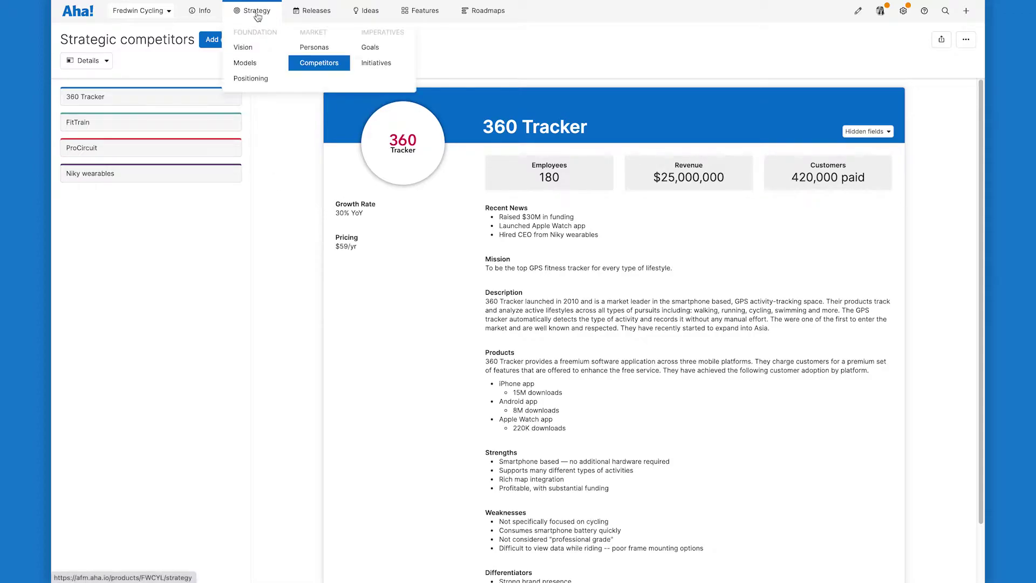
click(320, 68)
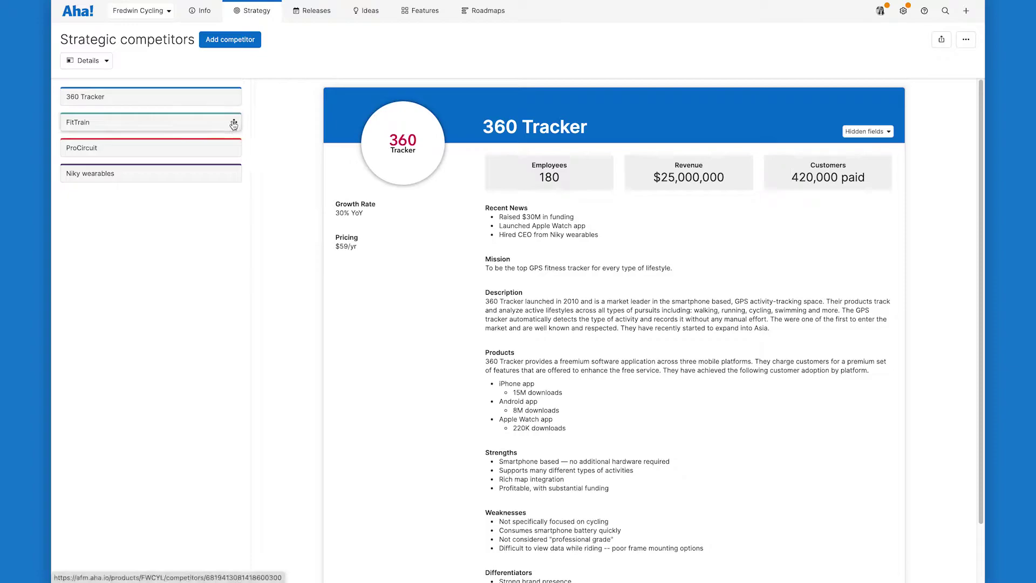
drag(236, 132, 233, 199)
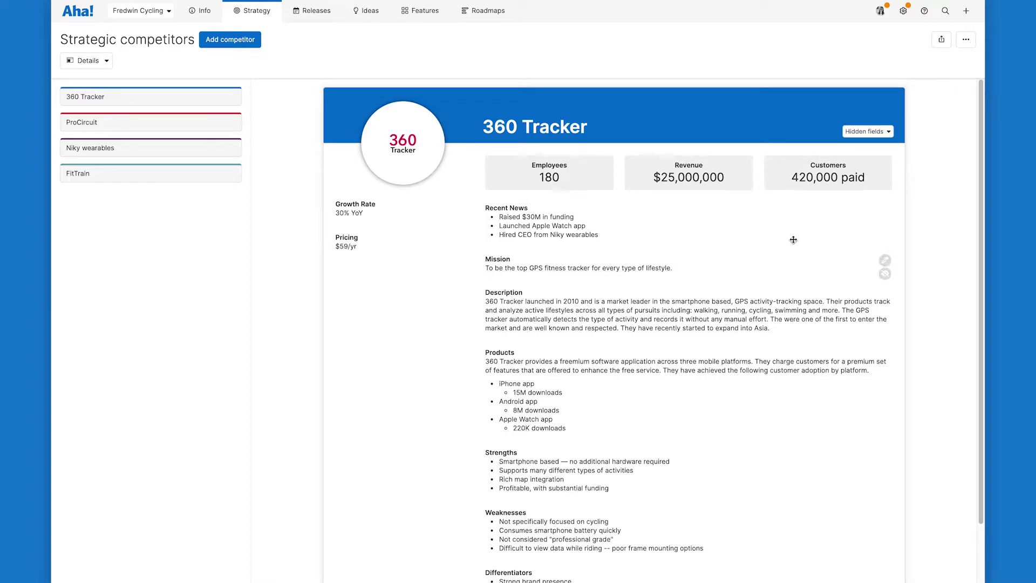
Relocate 360 Tracker's Recent News field to the left column, beneath Pricing.
mouse_move(885, 223)
drag(527, 219, 366, 283)
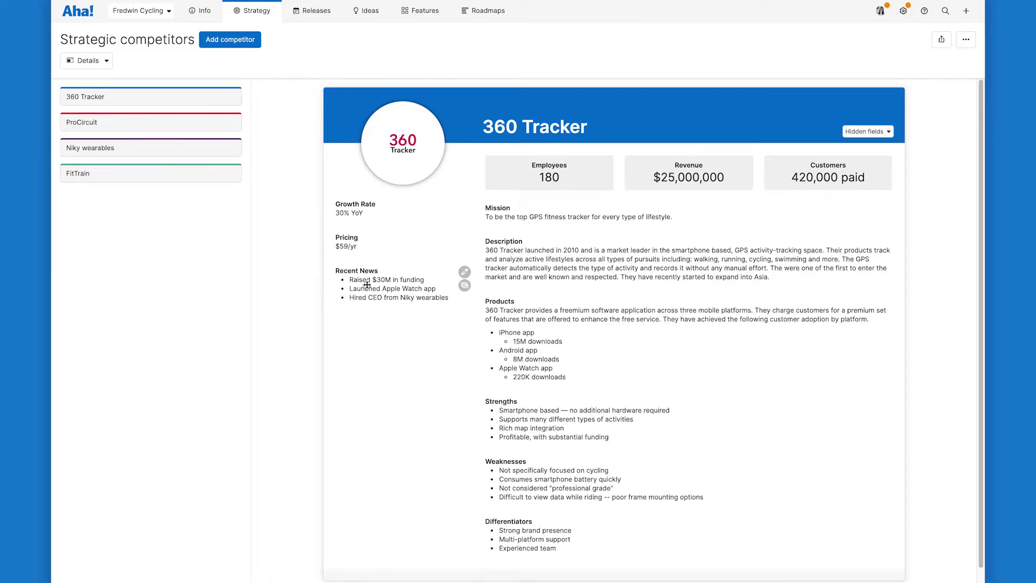
Add 'Supports multiple languages' as a new bullet in 360 Tracker's Differentiators.
click(367, 285)
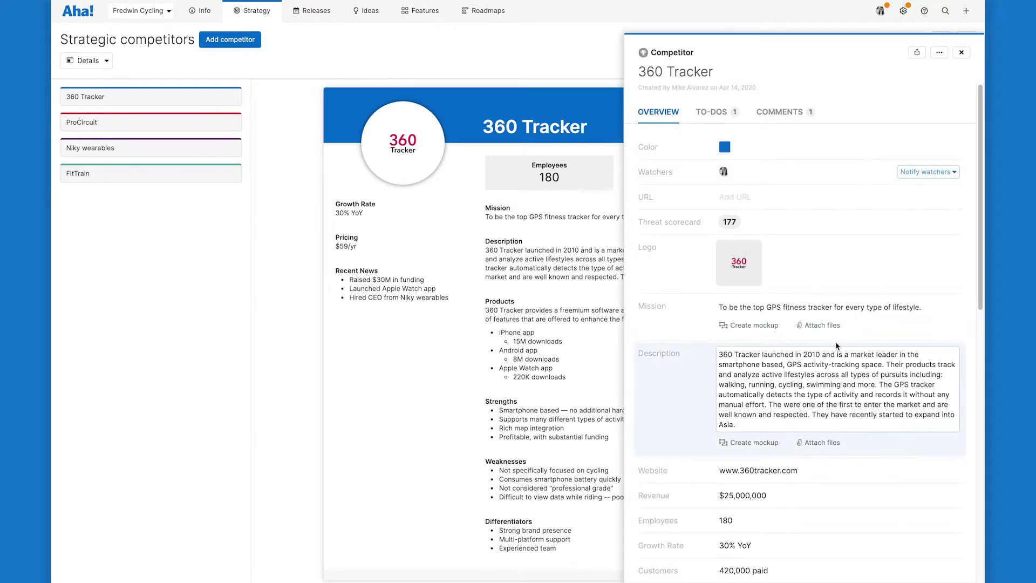
scroll(783, 350, down, 10)
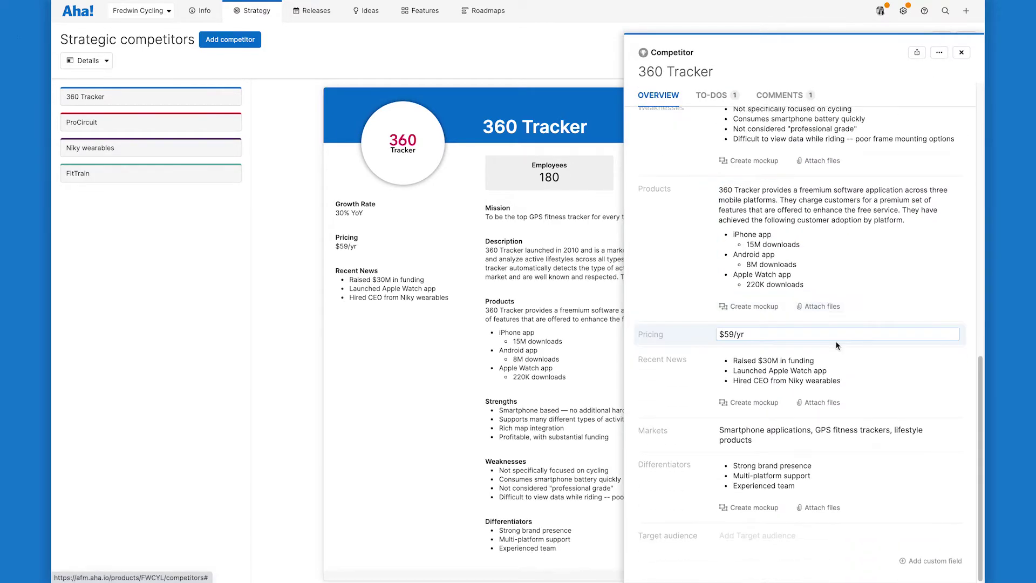
click(804, 486)
key(Return)
text(Supports multiple languages)
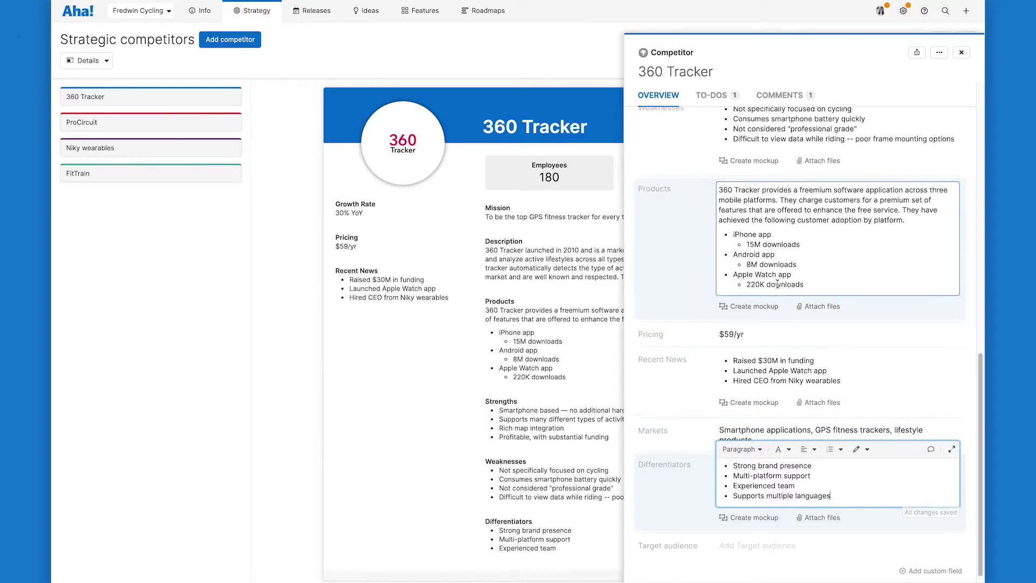
Open 360 Tracker's threat scorecard from its 177 total score.
scroll(779, 290, up, 3)
scroll(779, 290, up, 8)
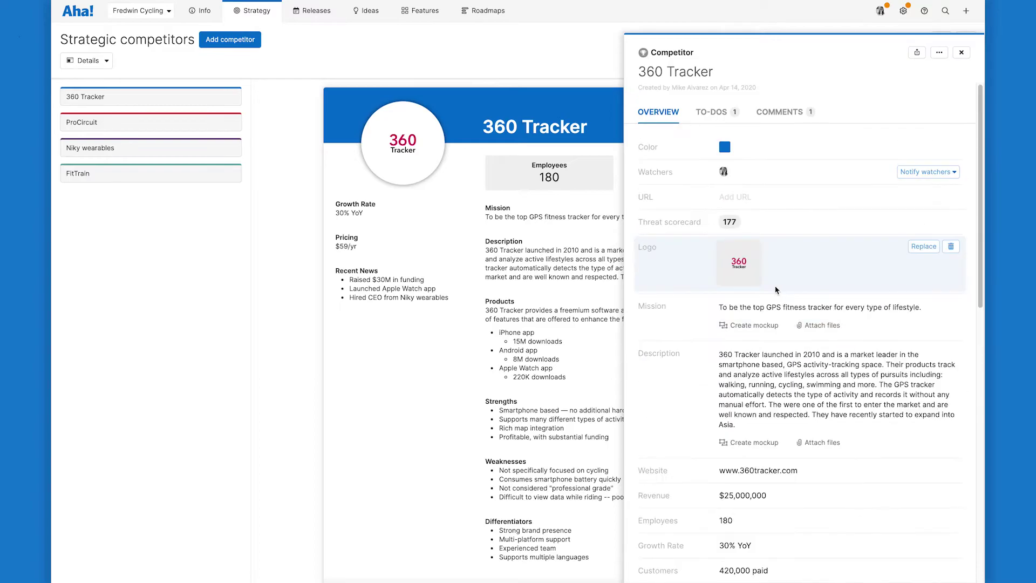
click(730, 222)
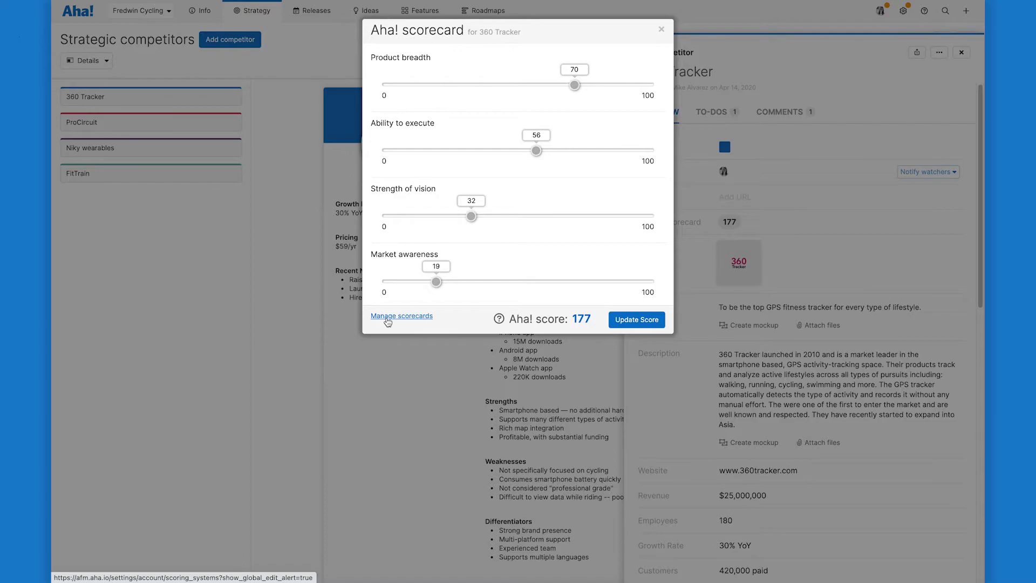
Close the scorecard unchanged and add a colleague as a watcher of 360 Tracker.
click(661, 30)
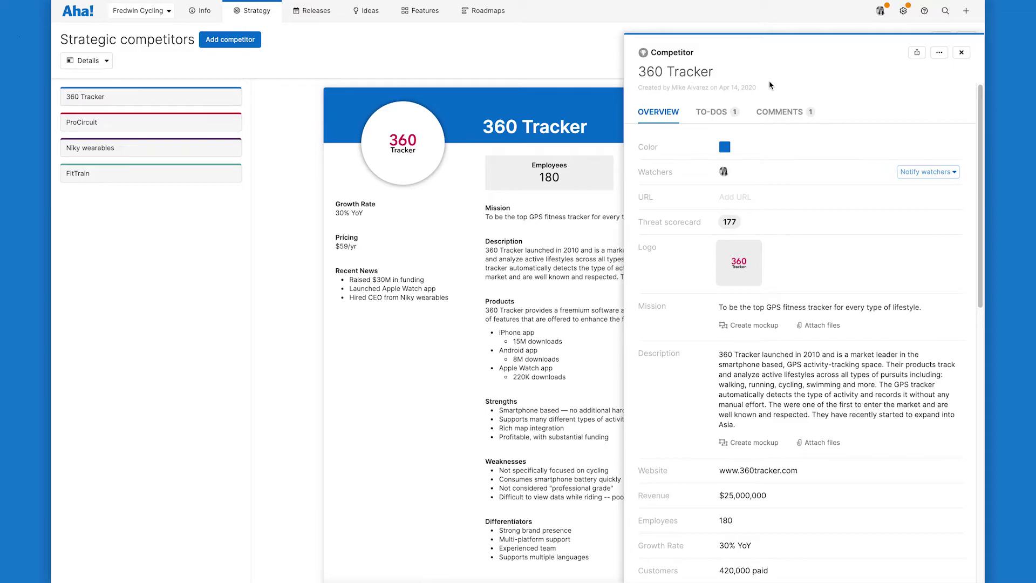
click(798, 174)
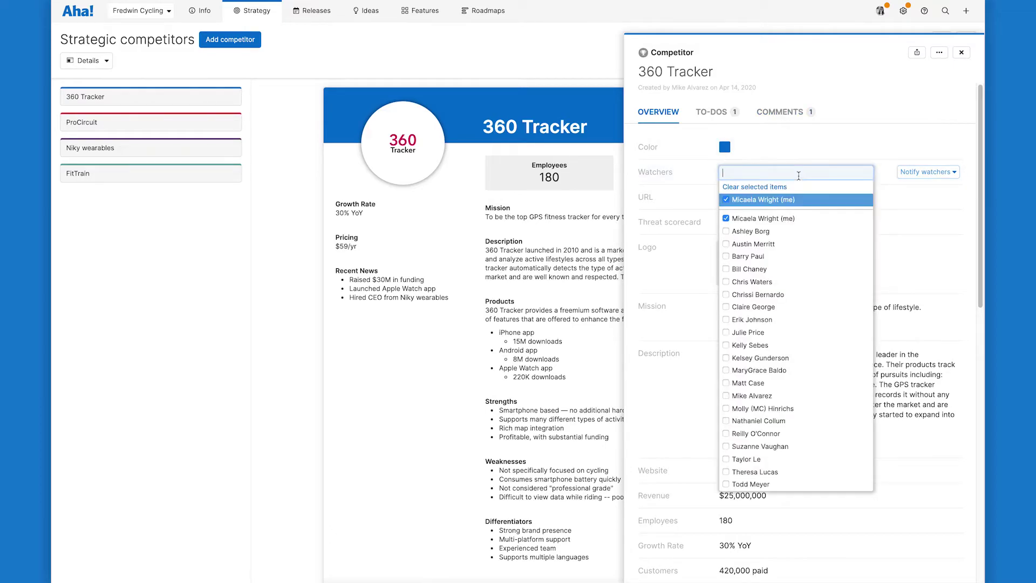
click(770, 371)
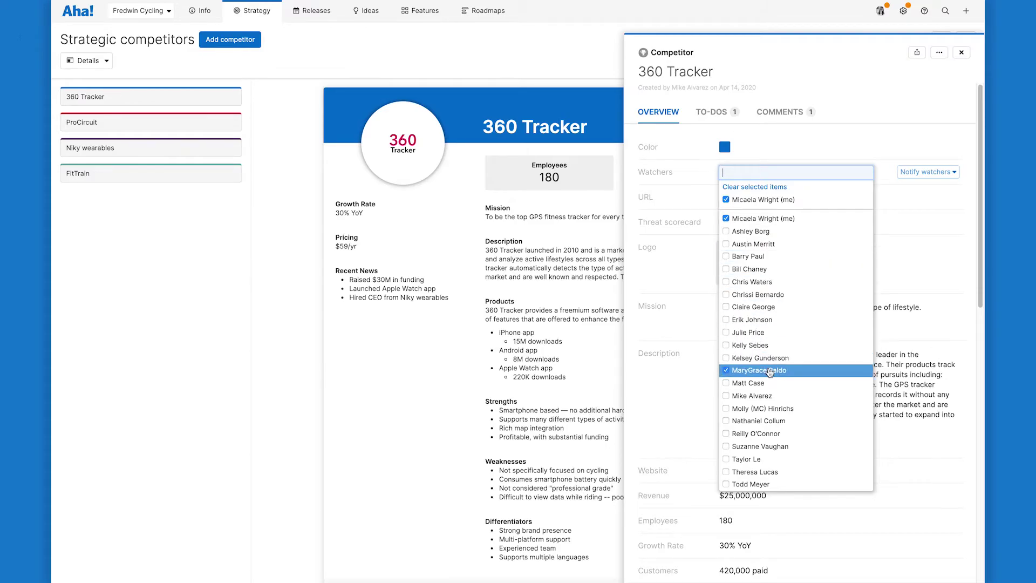
click(837, 78)
Review 360 Tracker's comments and to-dos, then close its details panel.
click(801, 113)
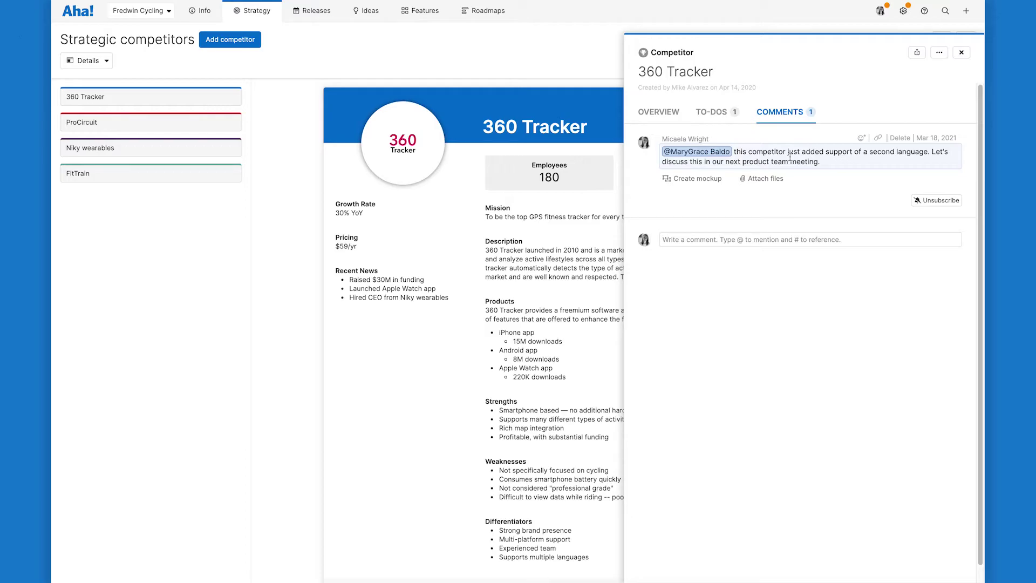
click(724, 118)
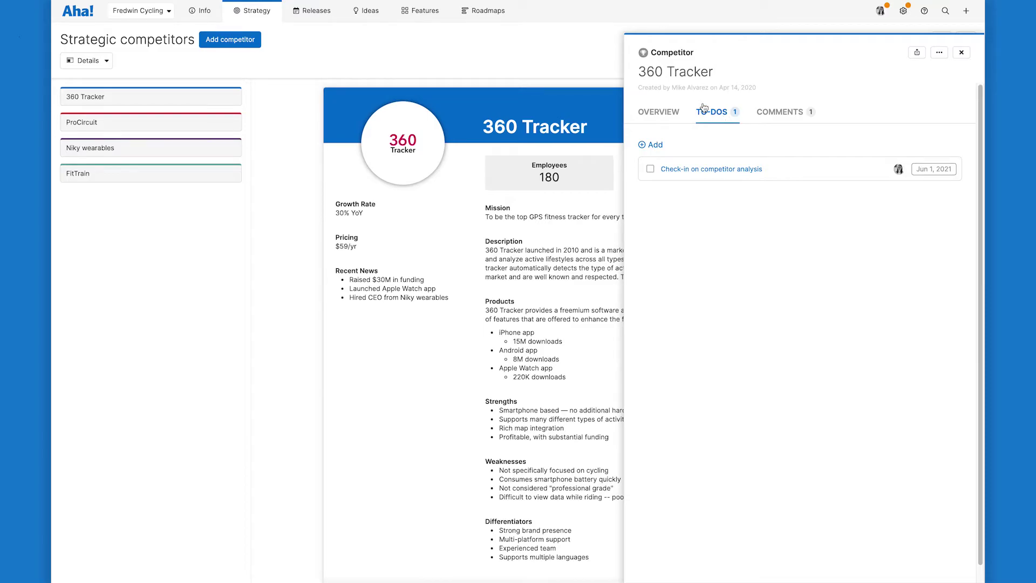
click(555, 68)
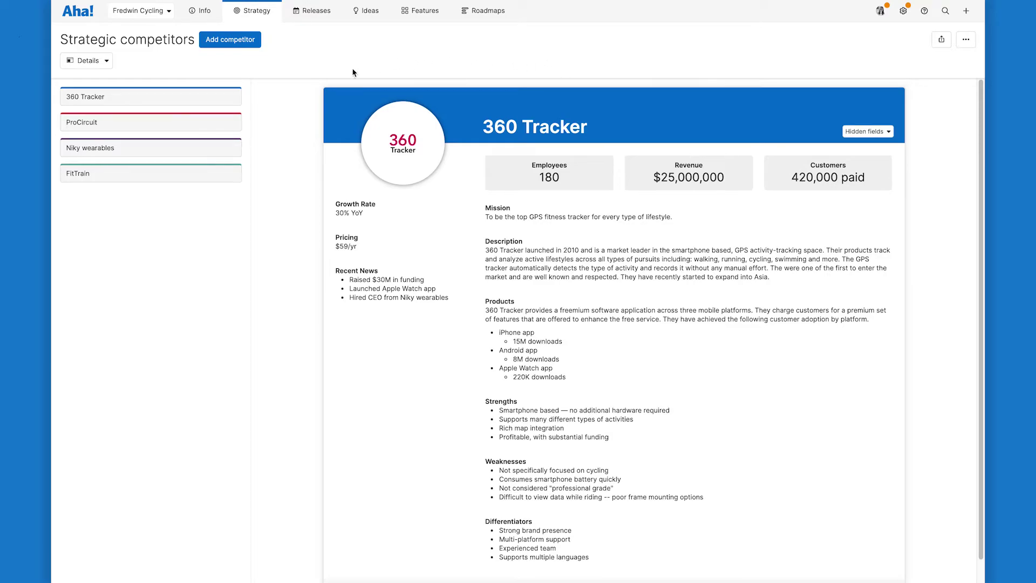
Switch the competitors view to Chart, keeping Product breadth on the vertical axis.
click(89, 67)
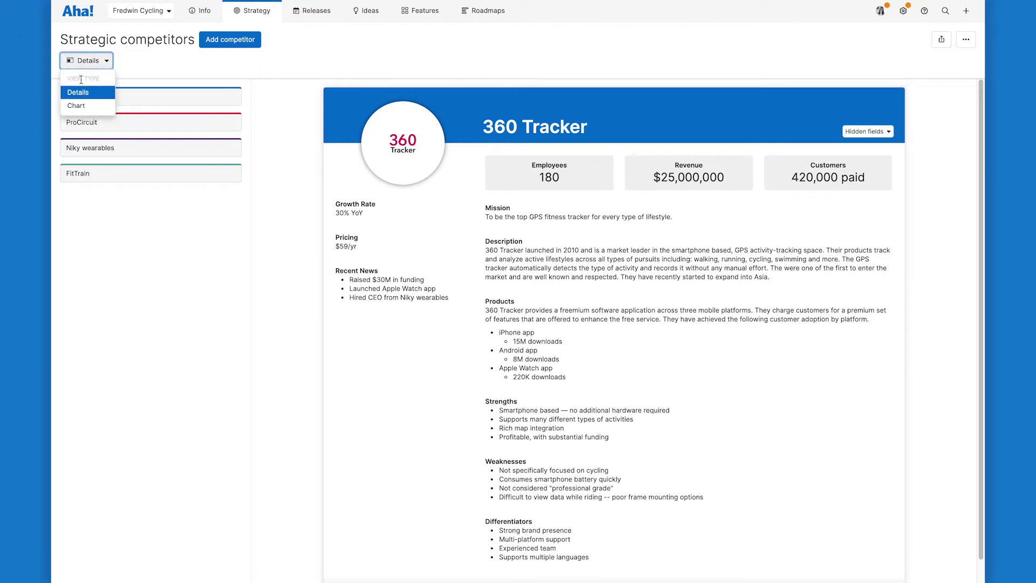
click(74, 106)
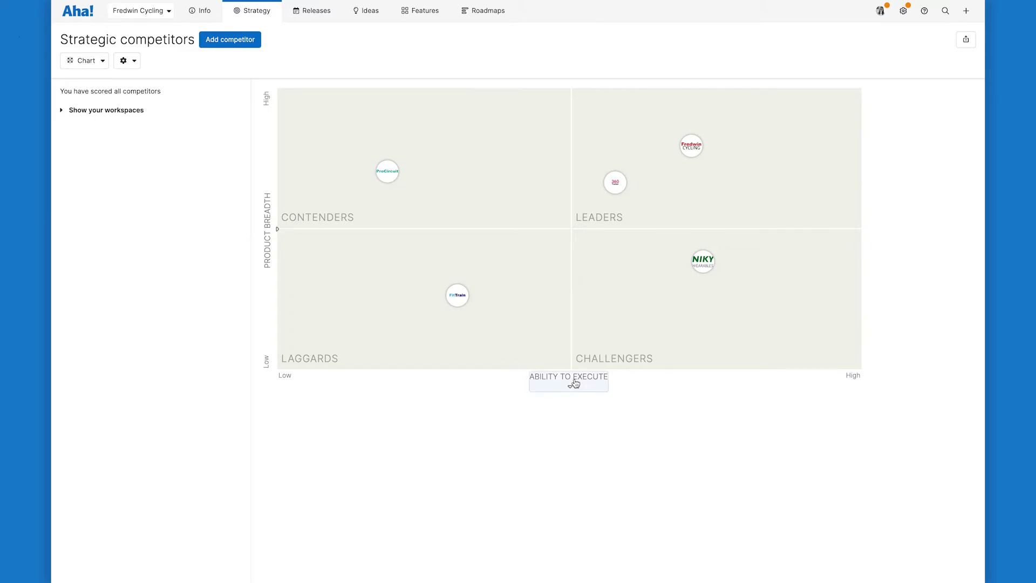
click(268, 216)
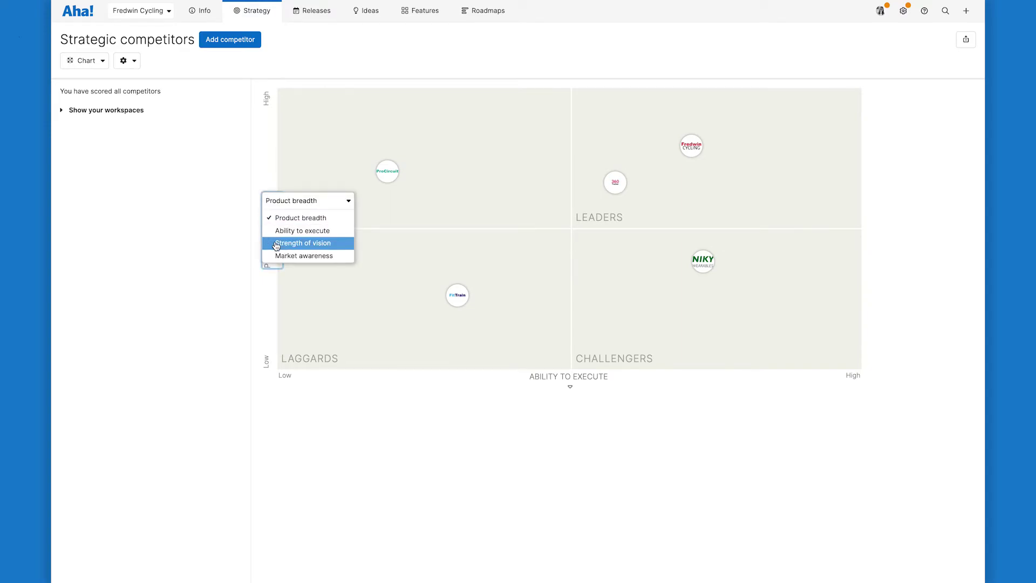
click(339, 420)
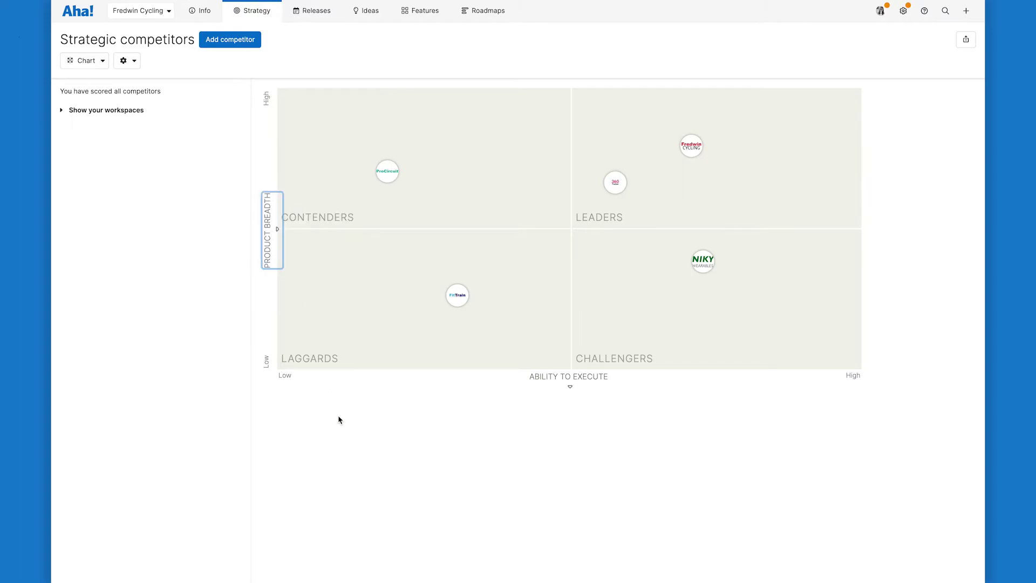
Raise ProCircuit's Ability to execute to 42 (score 182) and shift its bubble left in Contenders.
click(387, 173)
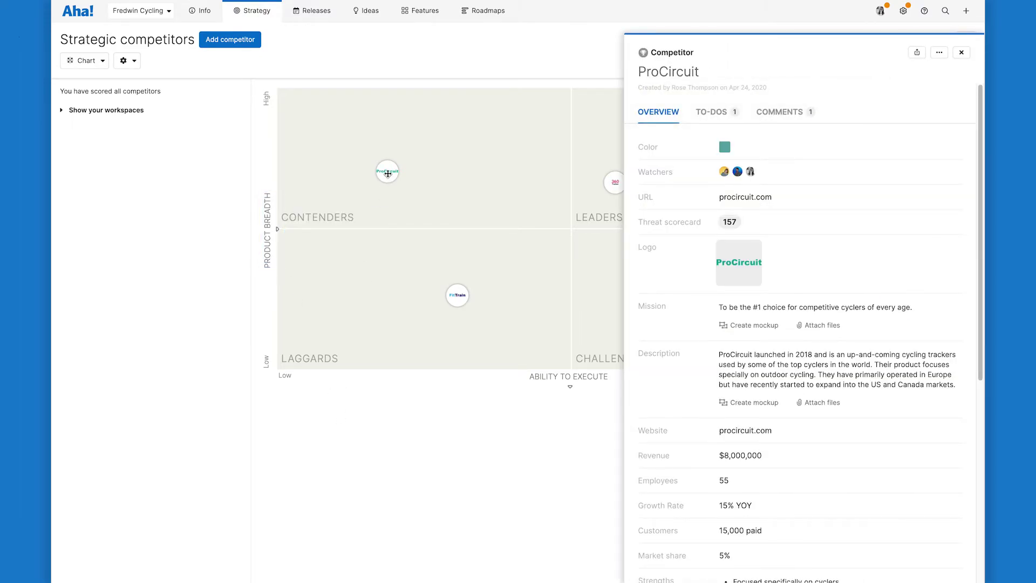
click(739, 225)
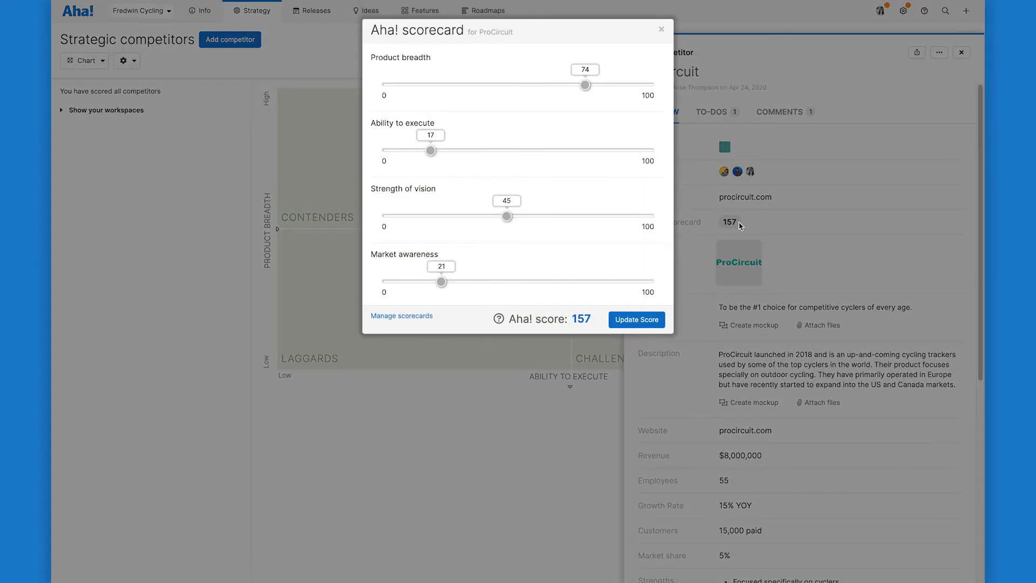
drag(430, 151, 499, 153)
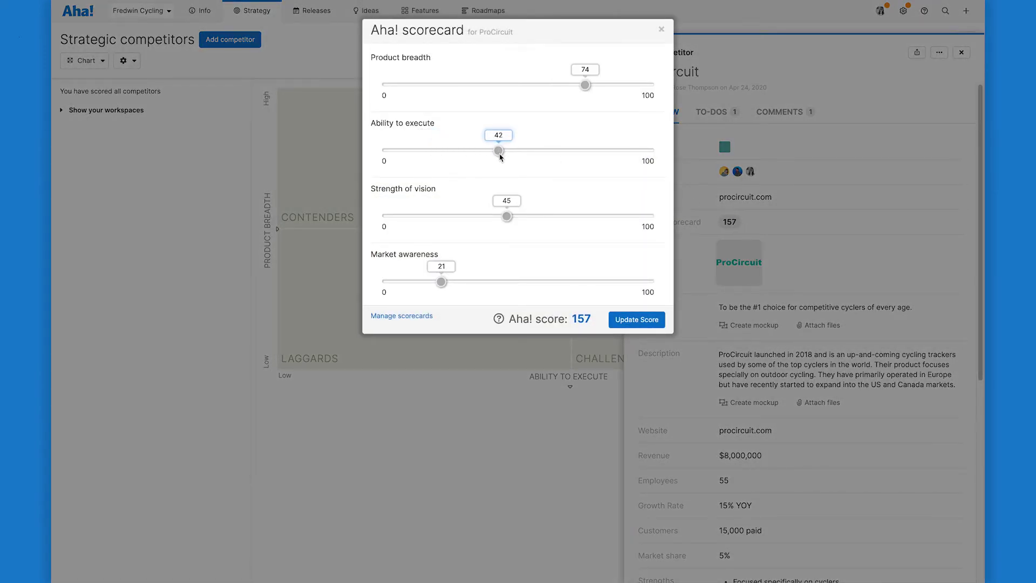
click(635, 320)
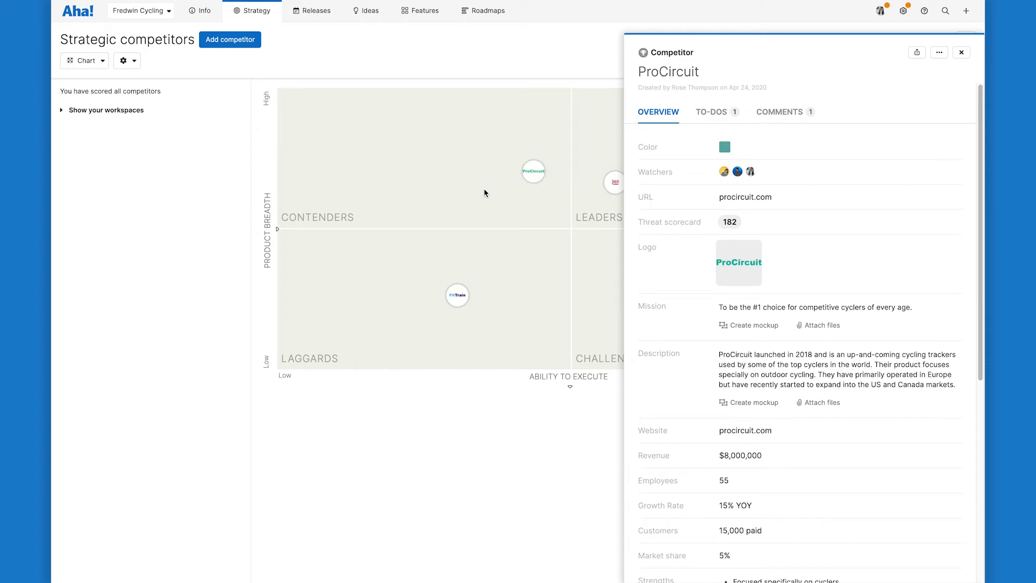
drag(533, 175, 405, 171)
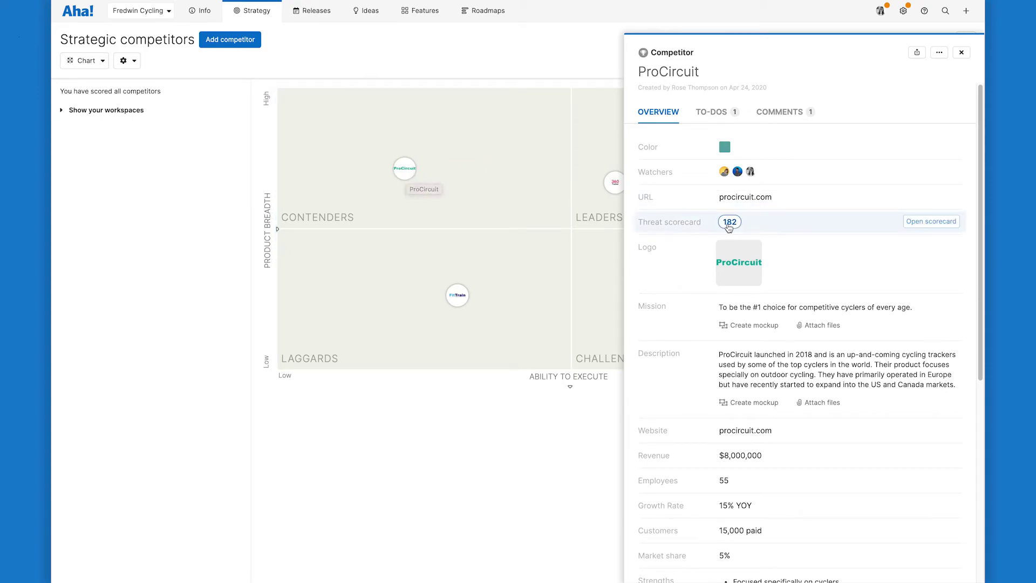
click(453, 467)
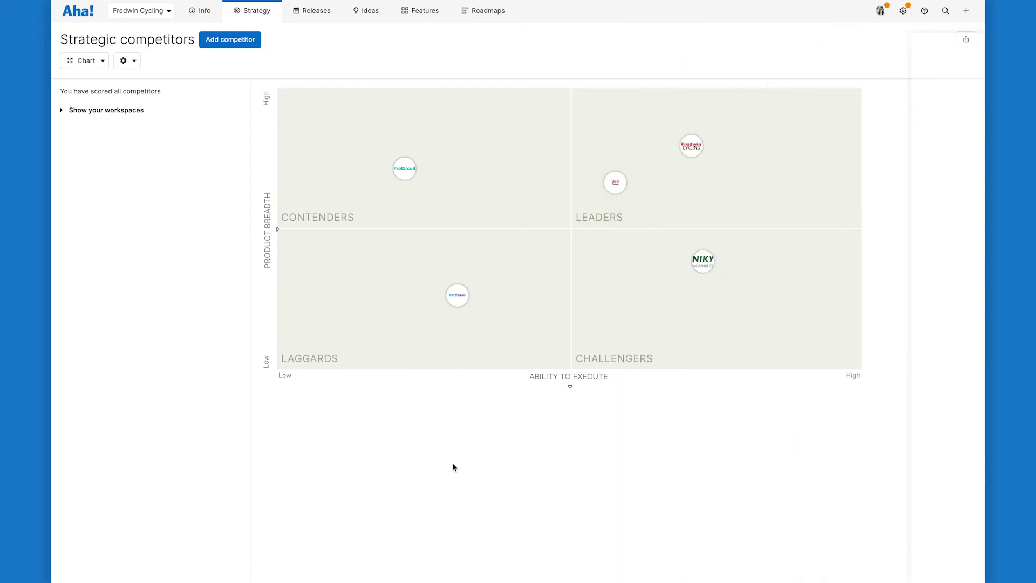
Enable Show names in the chart's gear options, then bring up the export menu.
click(129, 62)
click(137, 81)
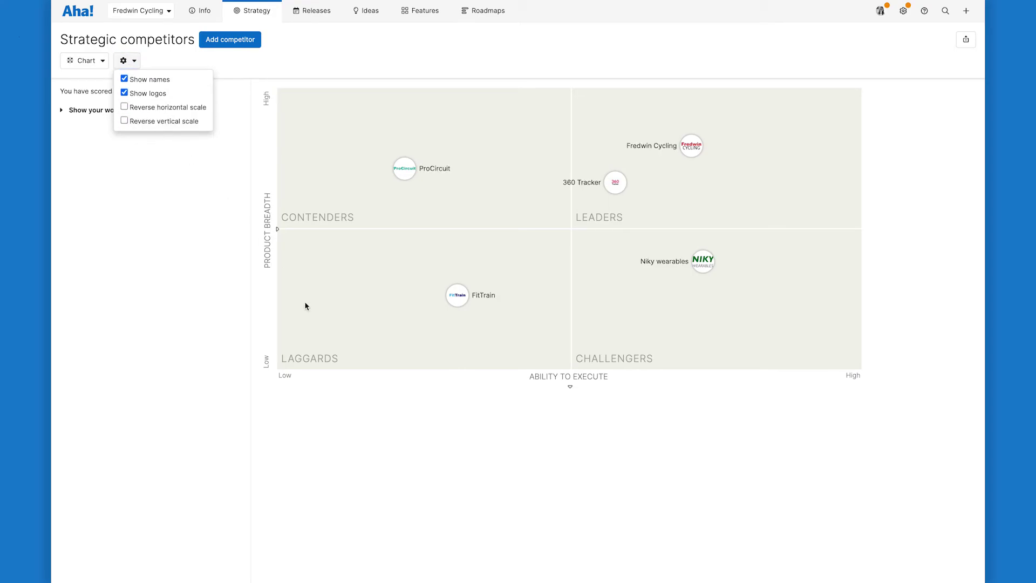
click(371, 426)
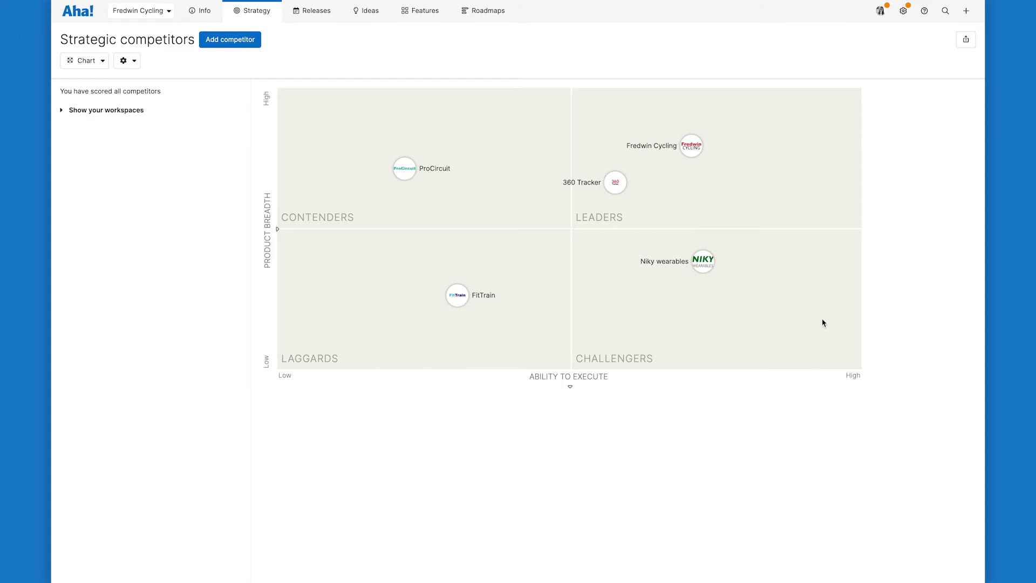
click(962, 40)
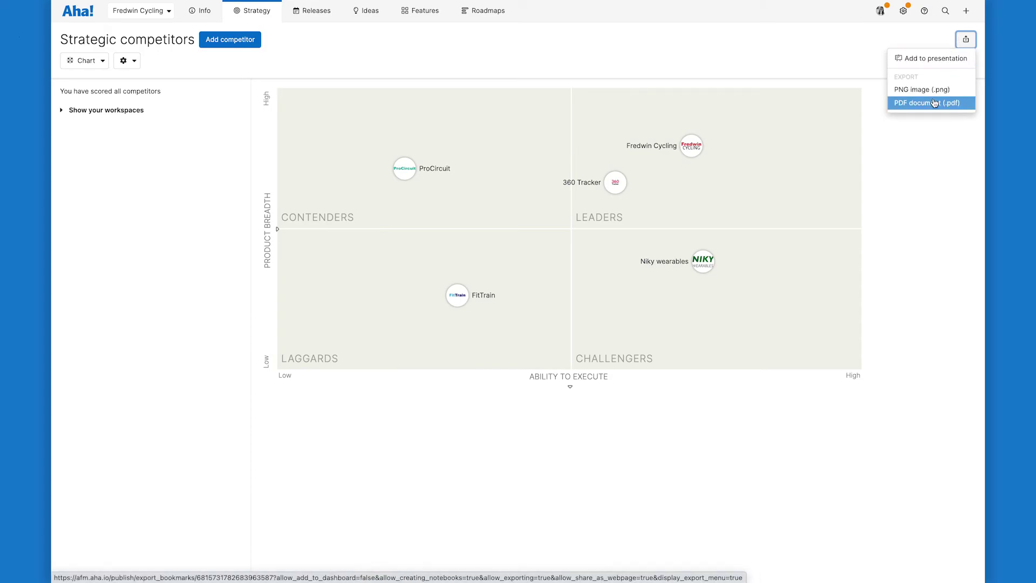
Dismiss the export menu and choose Get help from an expert in the Help menu.
click(929, 151)
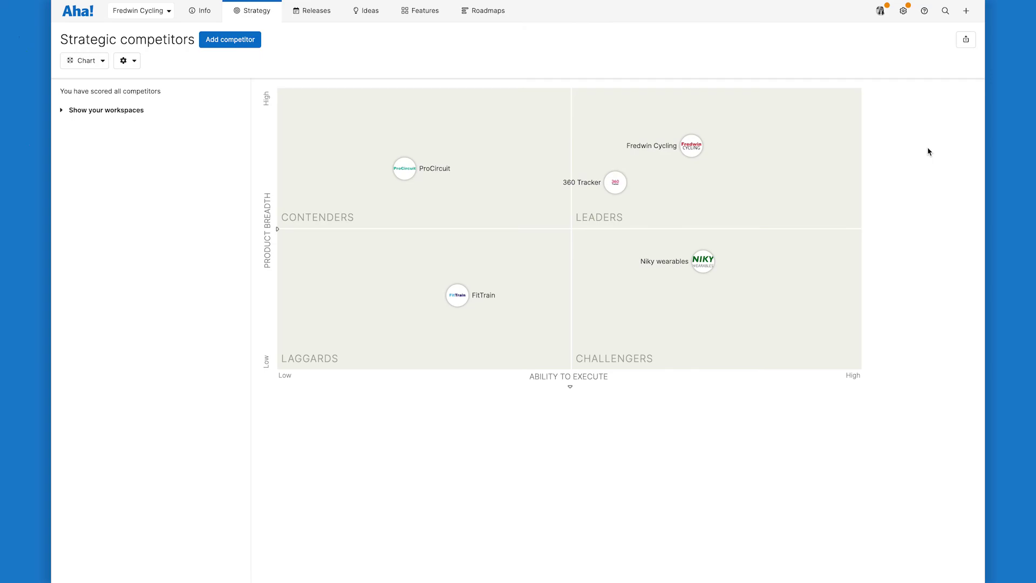
click(924, 11)
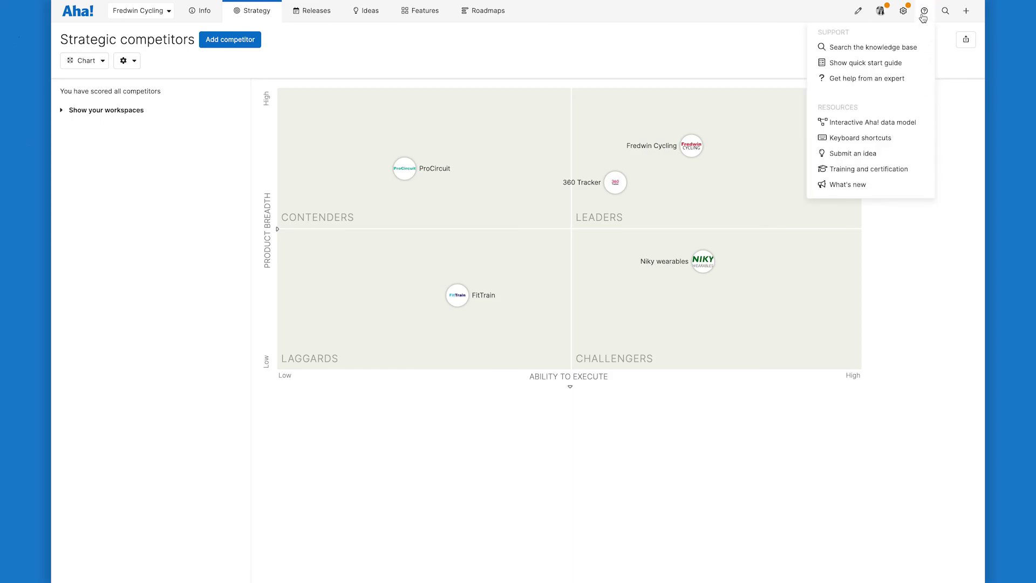
click(882, 79)
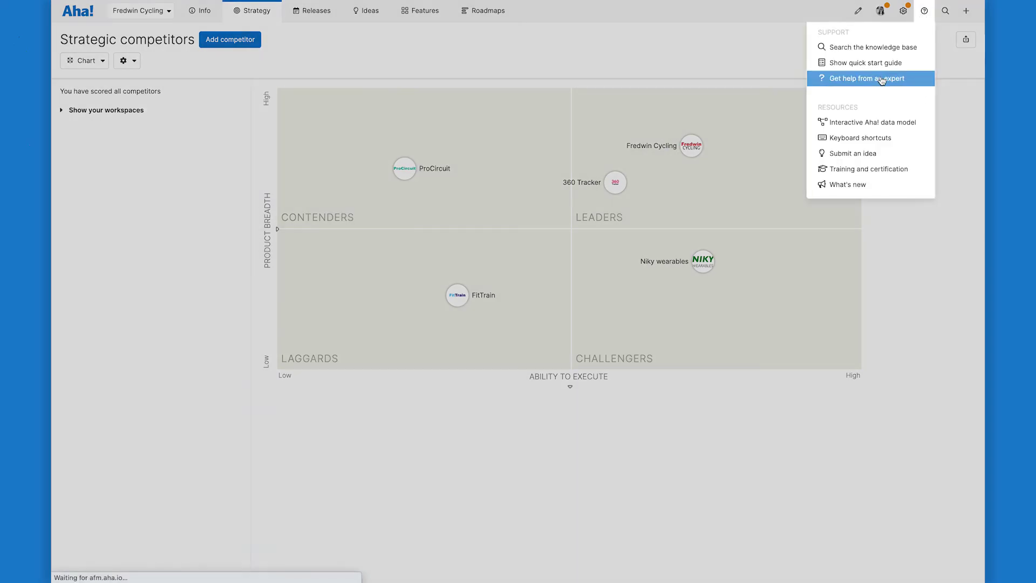